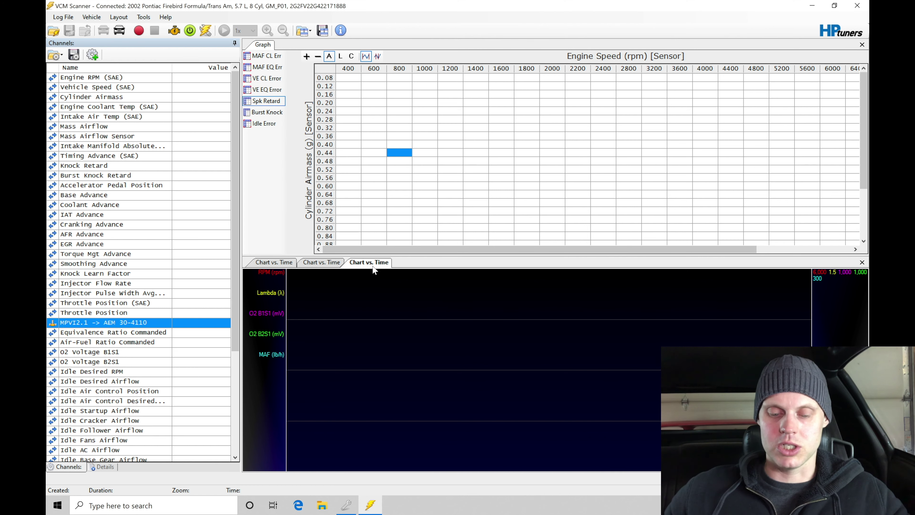
Find the Delivered Engine Torque parameter by searching for torque and add it to the channel list below Knock Learn Factor.
click(281, 263)
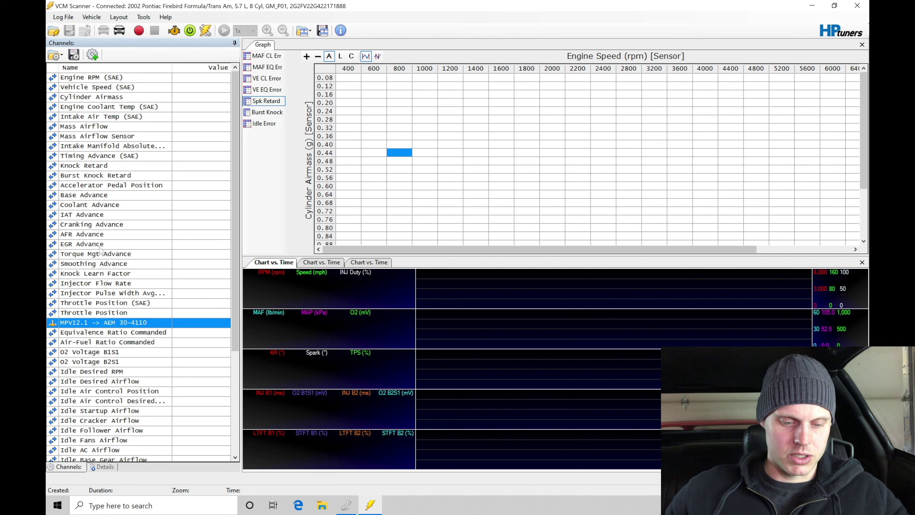
click(102, 284)
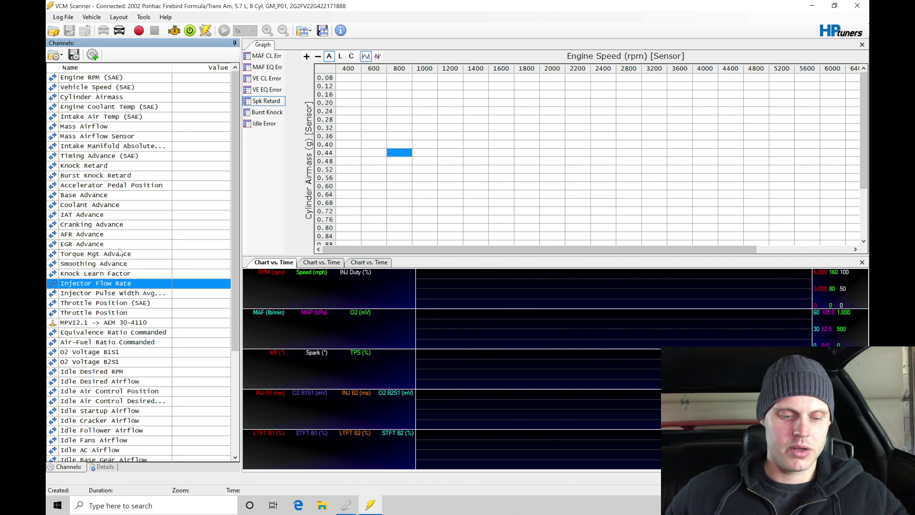
click(124, 274)
click(92, 55)
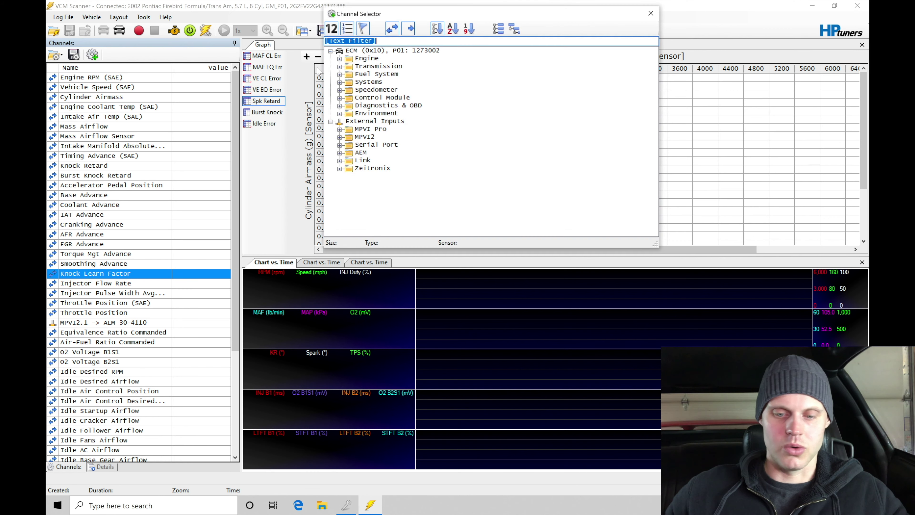
text(torque)
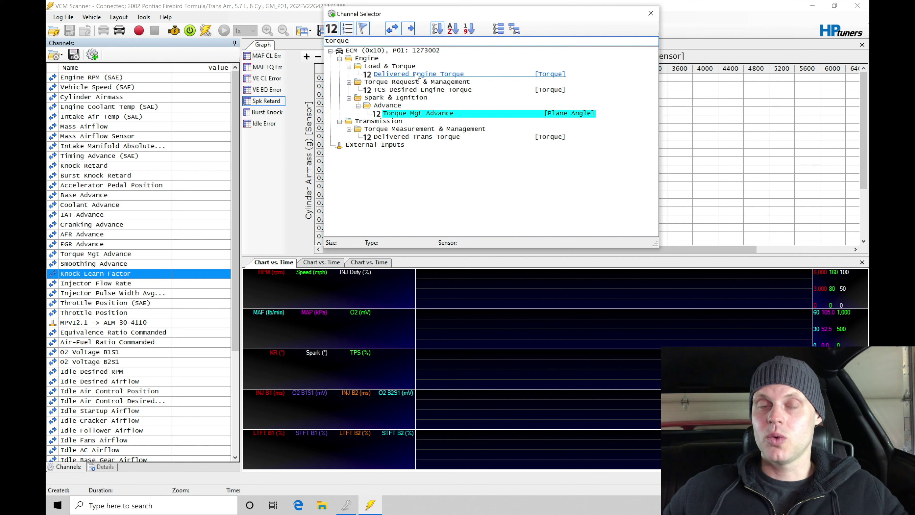
drag(416, 76, 113, 284)
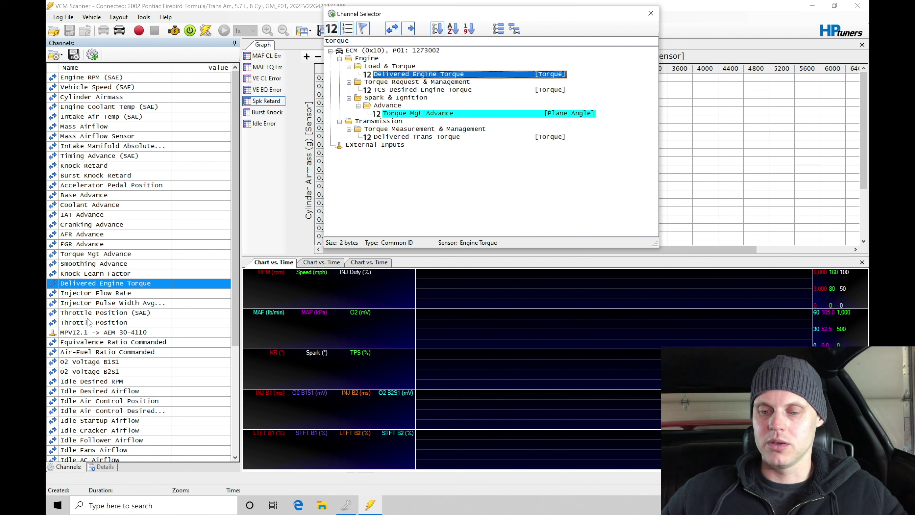
click(651, 14)
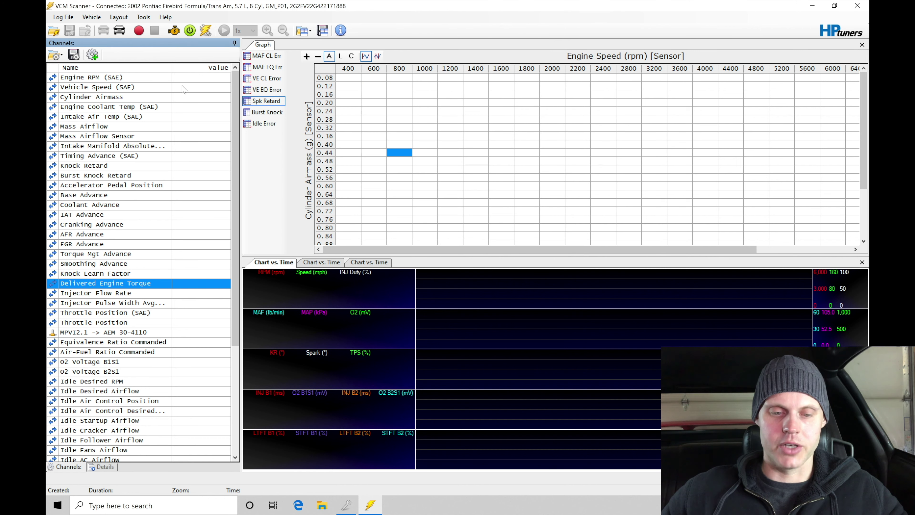
Rename the unused User Math parameter to Horsepower and give it the abbreviation HP.
click(144, 17)
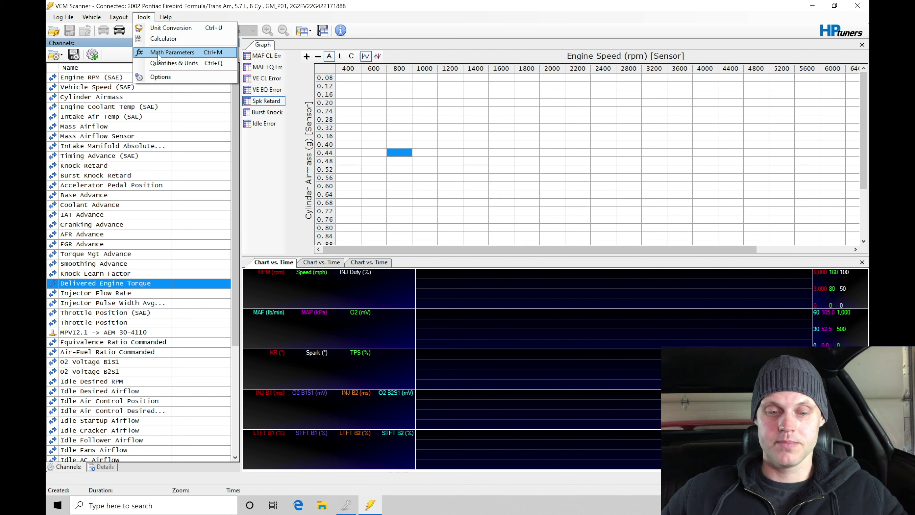
click(172, 52)
click(317, 153)
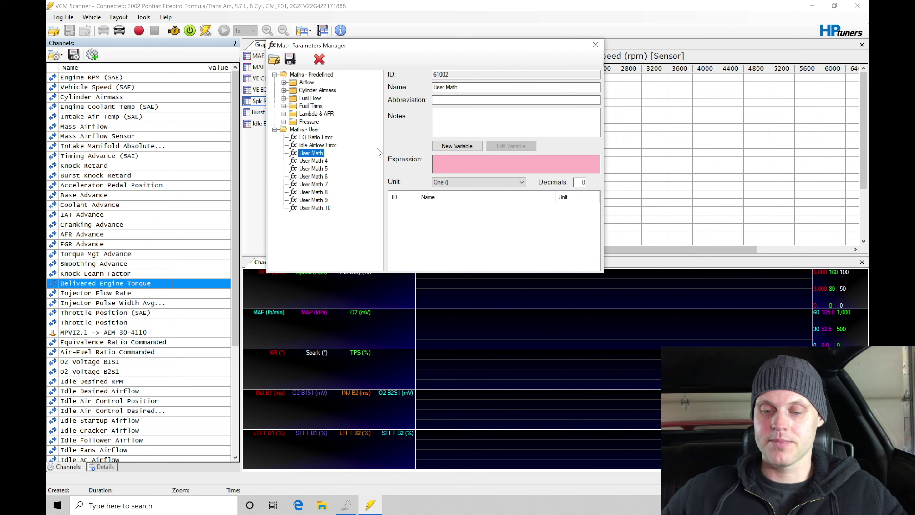
triple_click(473, 89)
text(Horsepower)
click(458, 126)
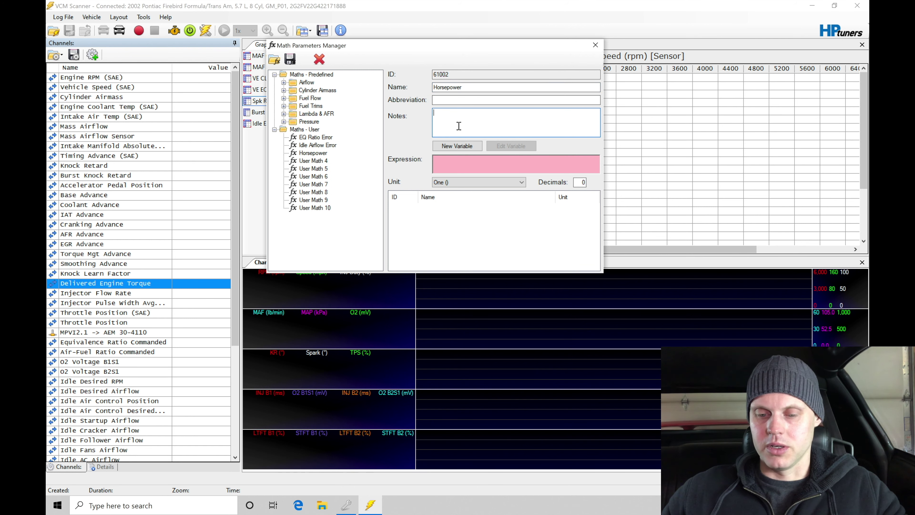
click(476, 99)
text(HP)
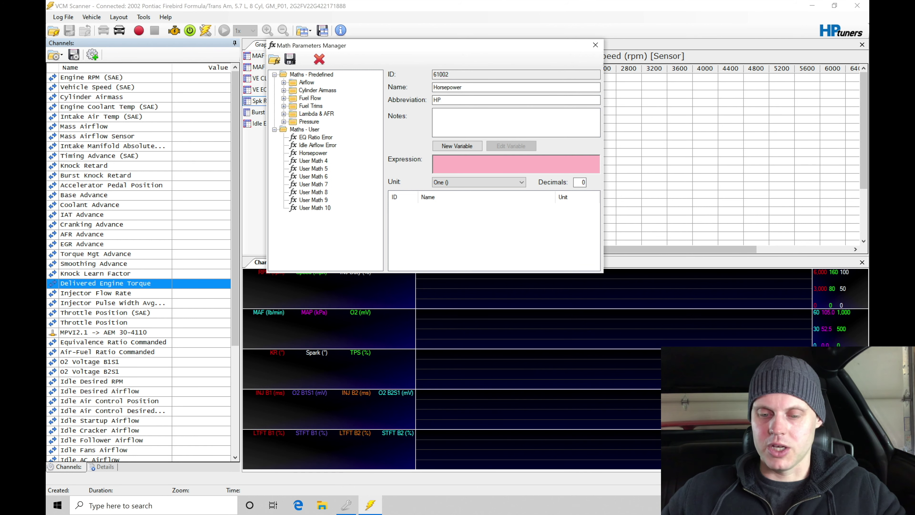
Begin the Horsepower expression with two opening parentheses and the Engine Torque [Sensor] variable in Pound Foot.
click(458, 161)
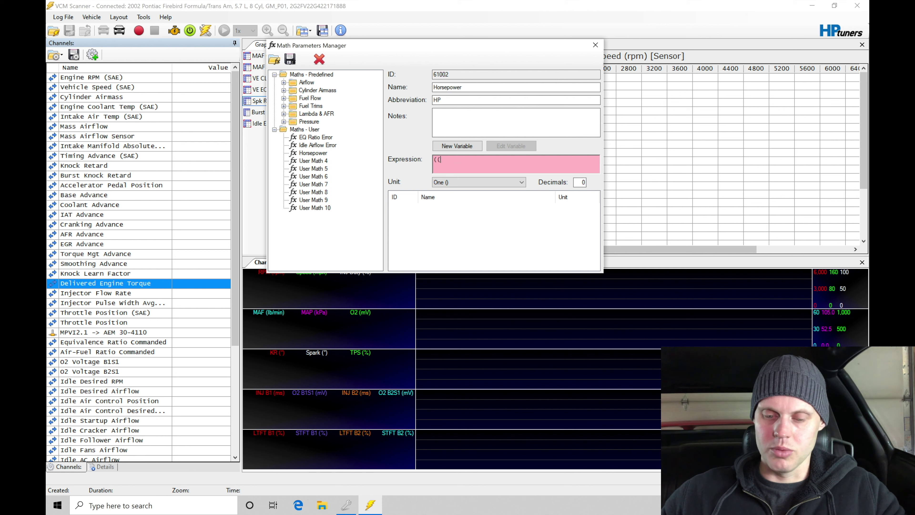
text(()
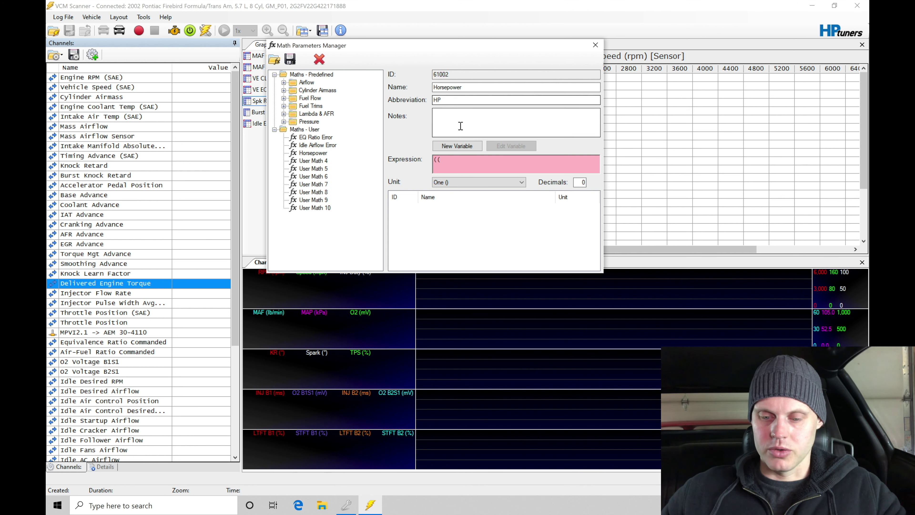
click(468, 146)
click(425, 111)
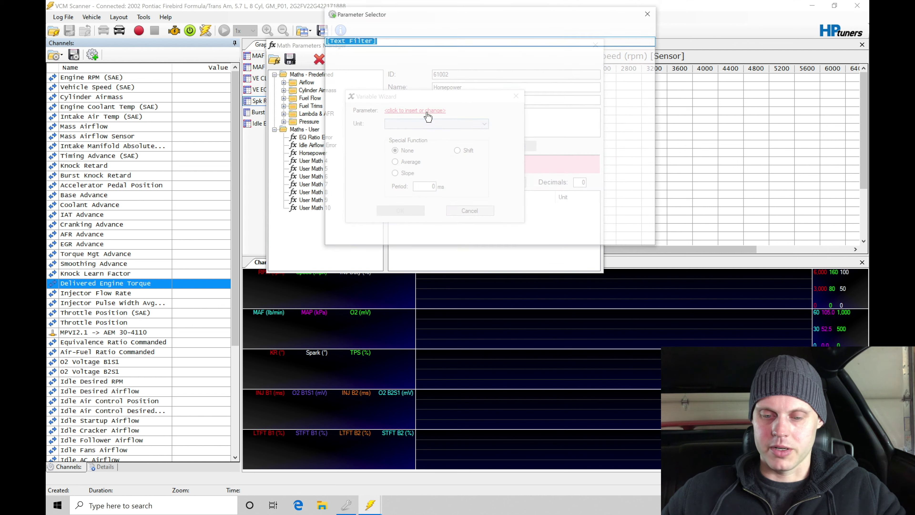
text(engine)
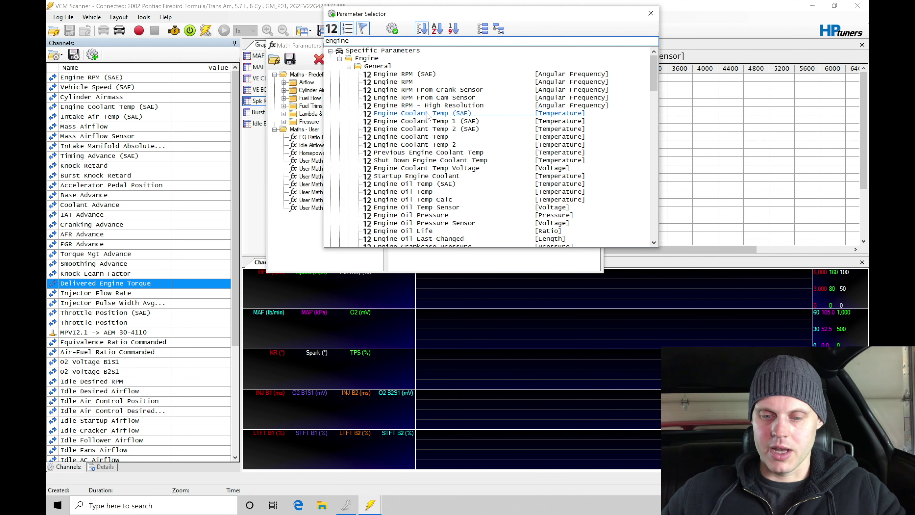
key(BackSpace)
key(BackSpace)
key(BackSpace)
key(BackSpace)
key(BackSpace)
key(BackSpace)
text(t)
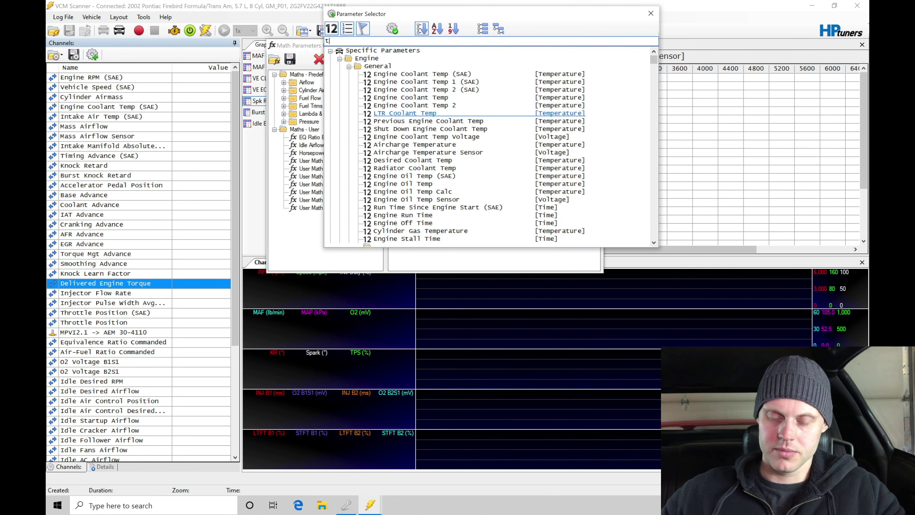
text(orque)
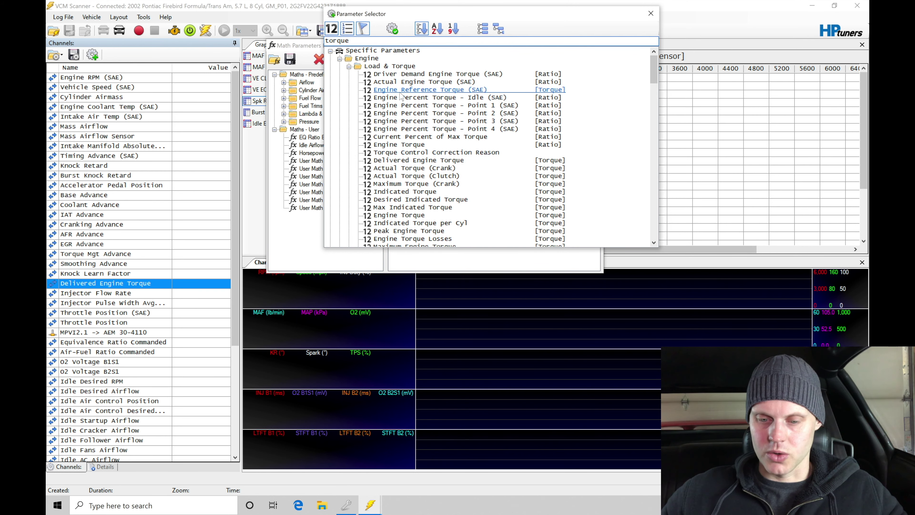
click(442, 163)
click(431, 224)
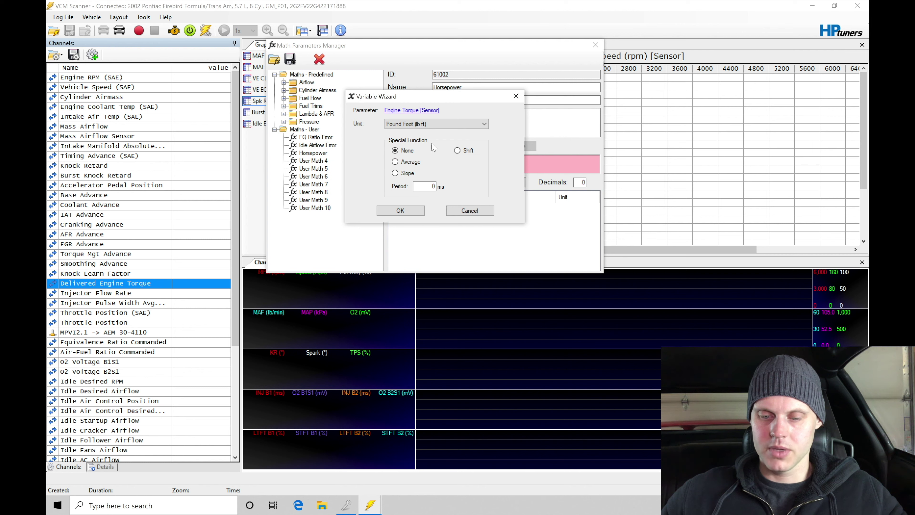
click(430, 125)
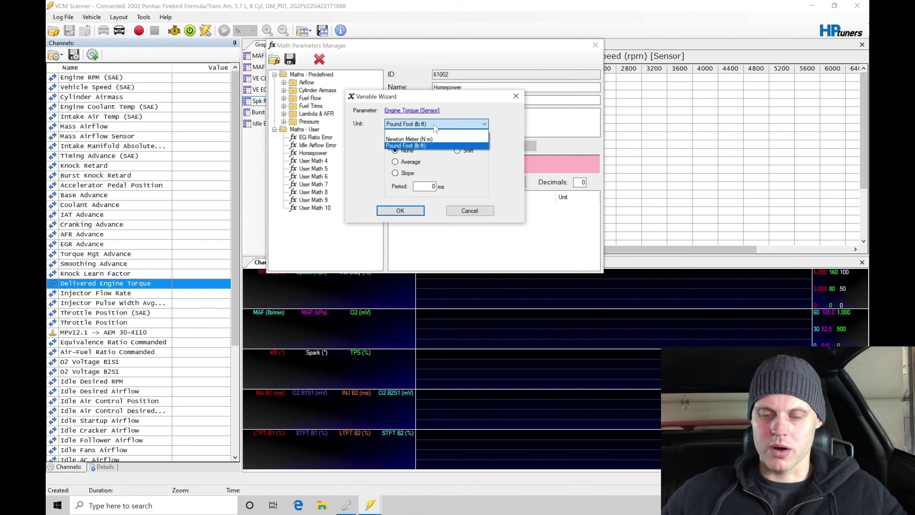
click(464, 108)
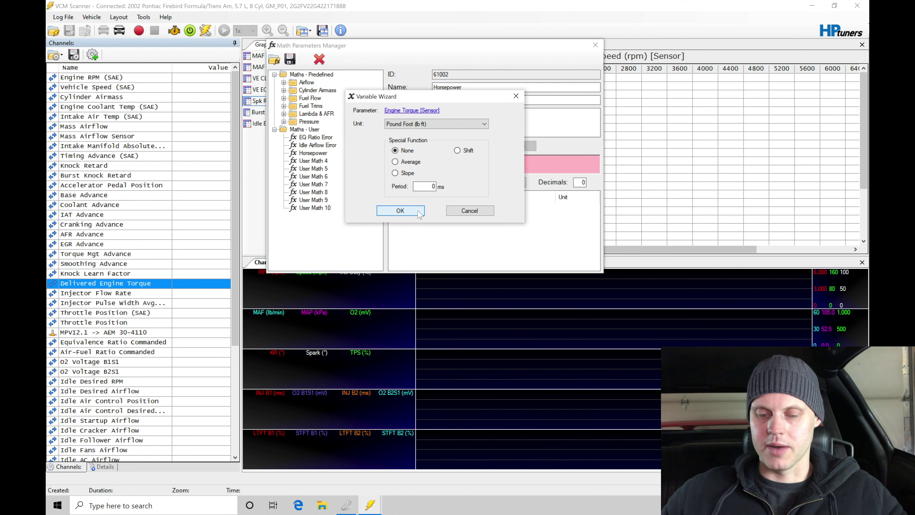
click(400, 210)
Multiply the torque variable by Engine Speed [Sensor] in Revolution Per Minute and close both parentheses in the expression.
click(498, 159)
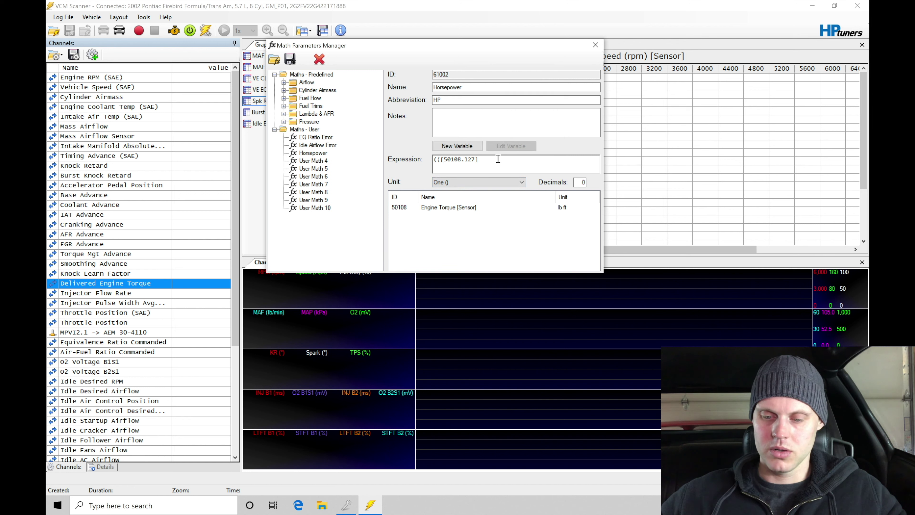
text(*)
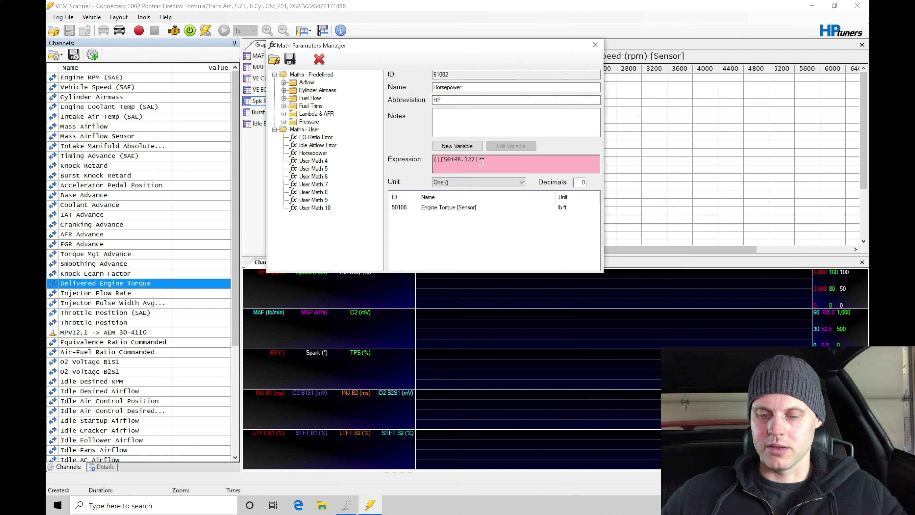
click(476, 148)
click(429, 114)
text(engine)
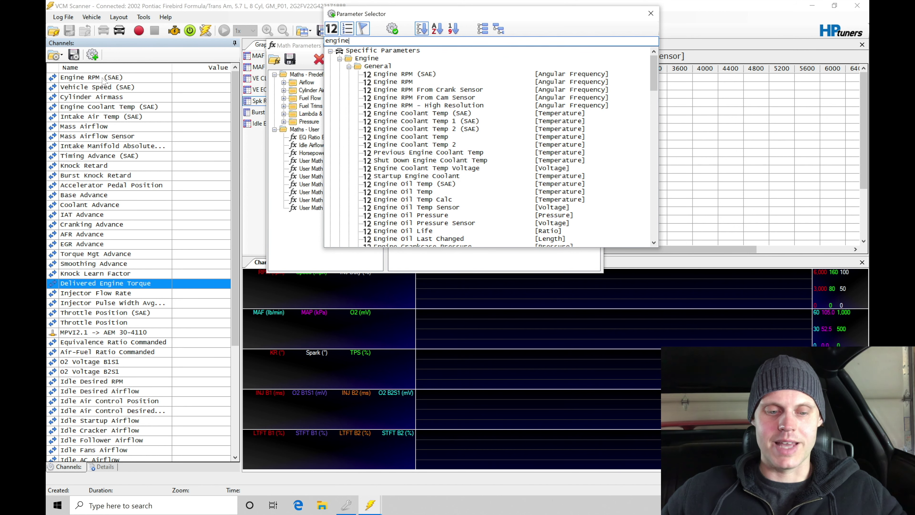
click(424, 74)
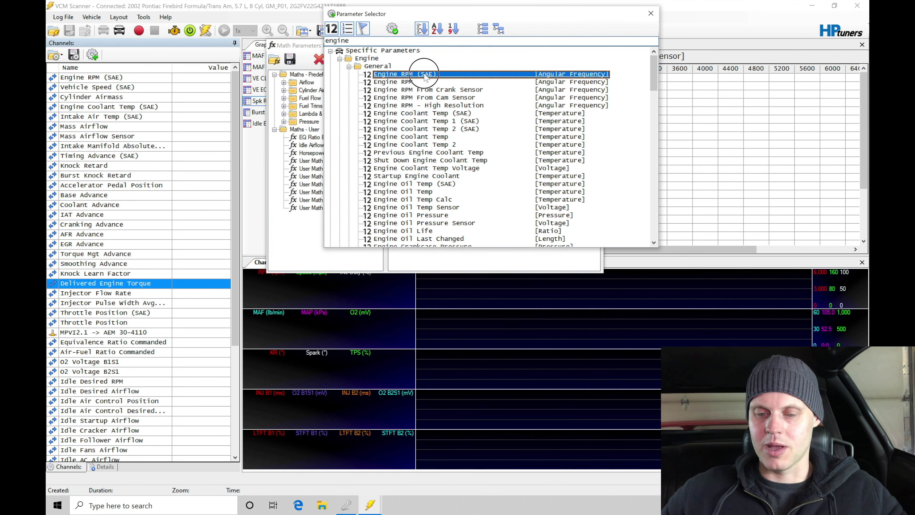
double_click(424, 74)
click(446, 218)
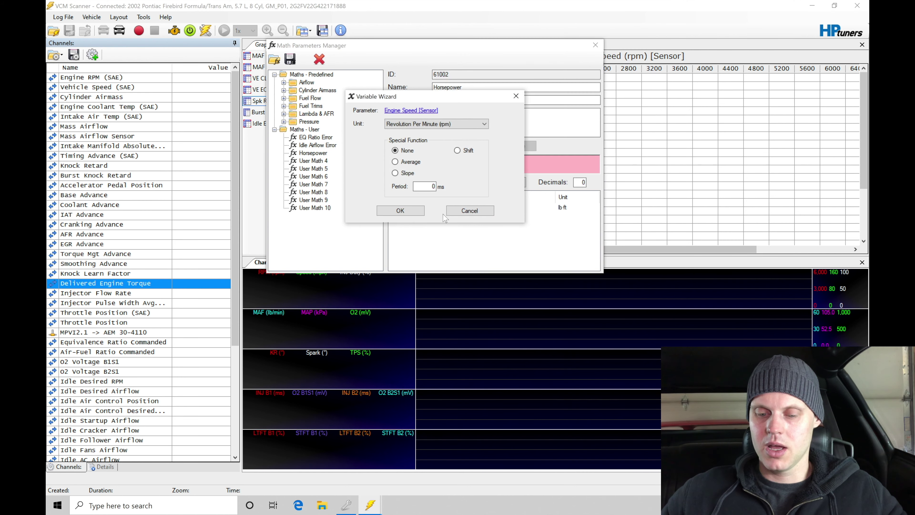
click(416, 212)
click(524, 159)
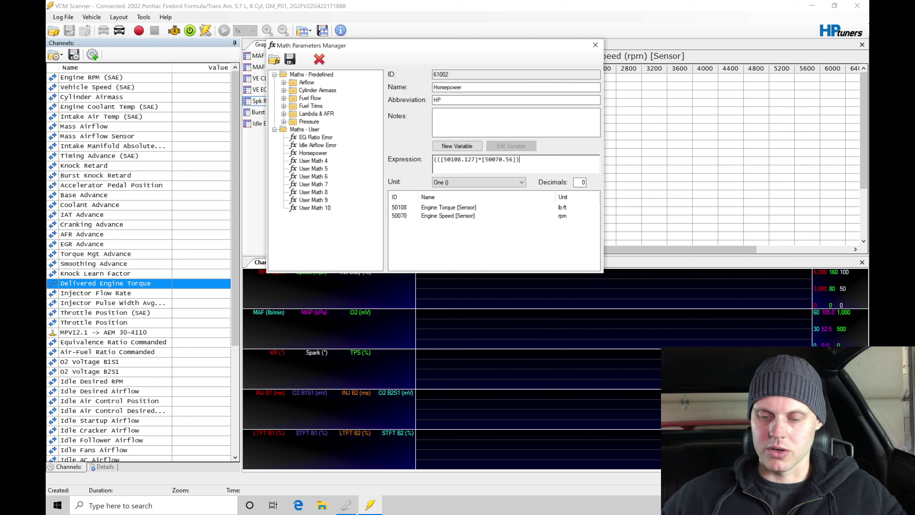
text())
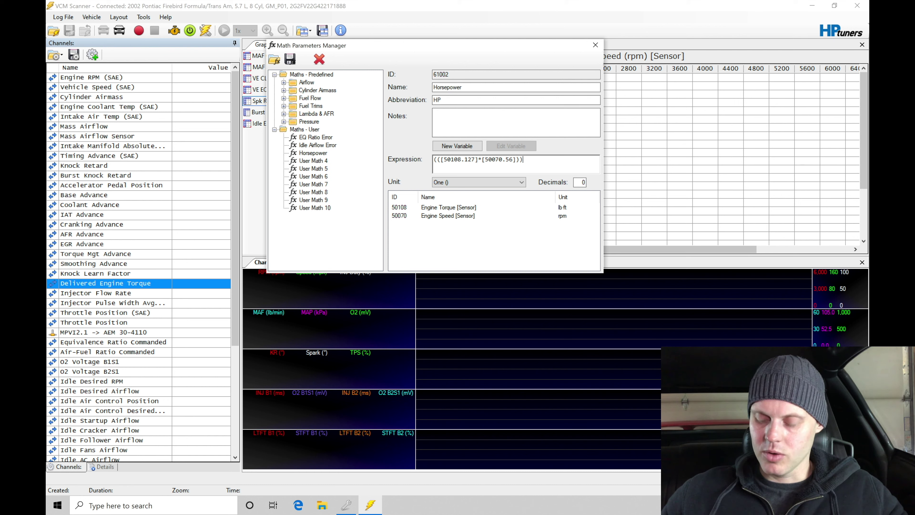
Complete the Horsepower expression by dividing it by 5252, and close the math parameters manager.
text(/)
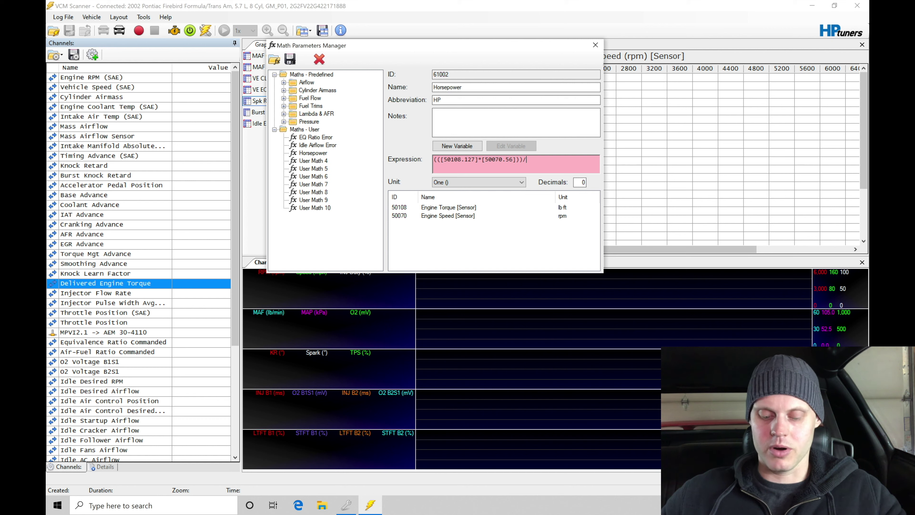
text(5252)
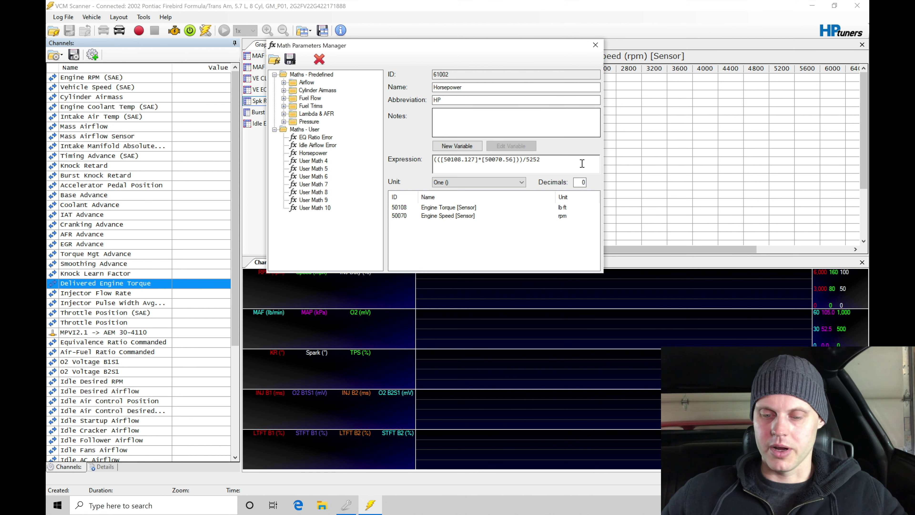
click(595, 45)
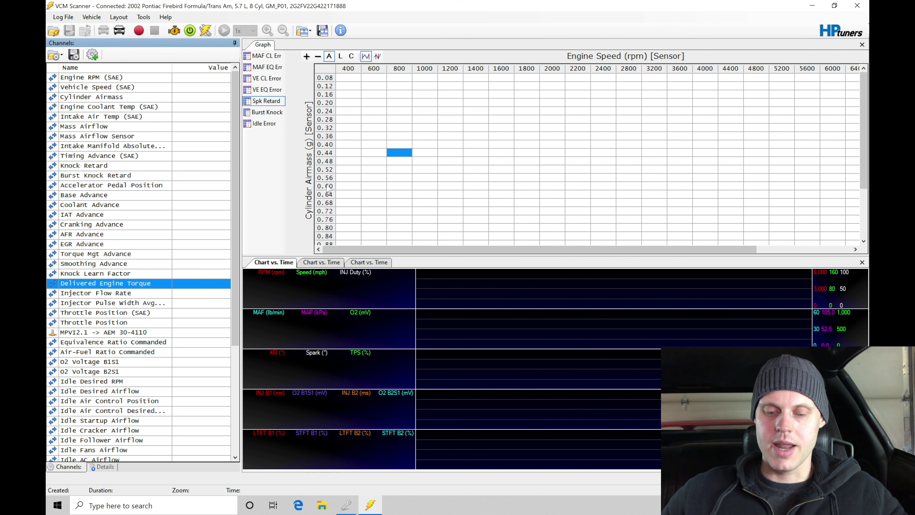
Add a new Chart vs Time to the layout and dock it together with the existing time charts.
click(374, 263)
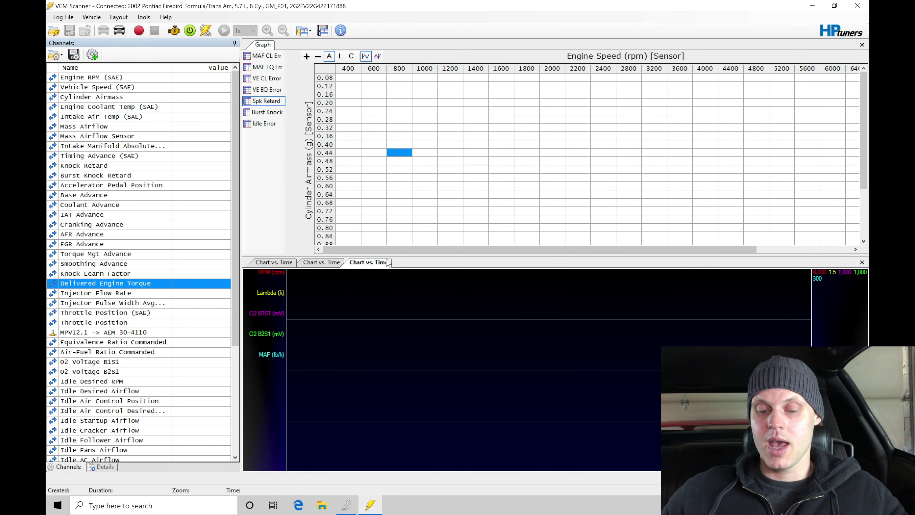
click(118, 17)
mouse_move(149, 77)
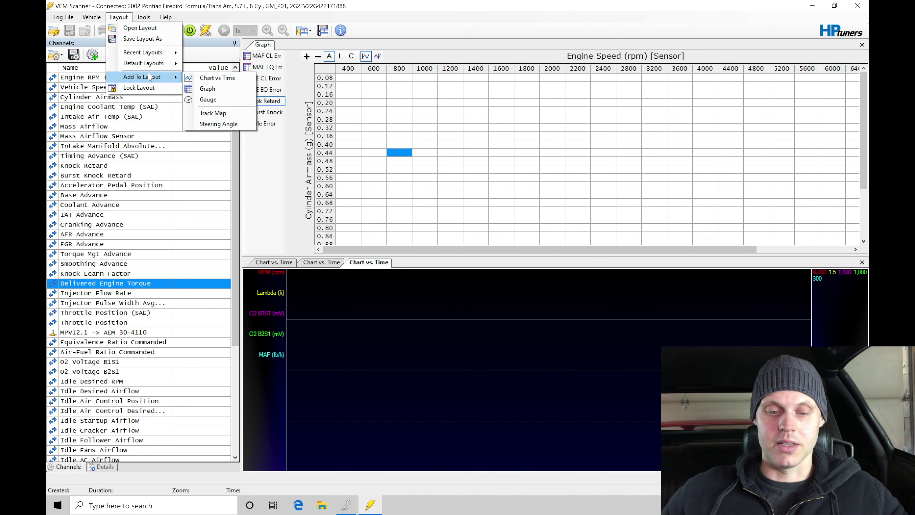
click(225, 82)
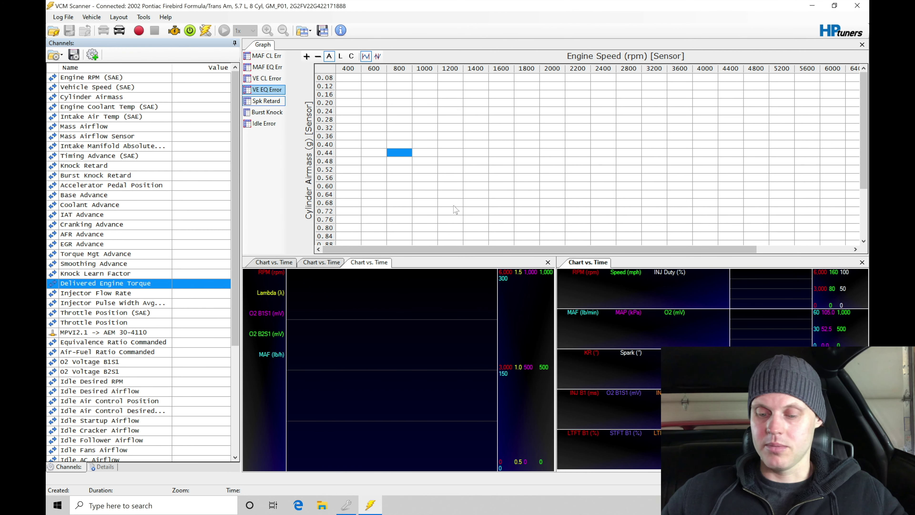
drag(588, 262, 397, 362)
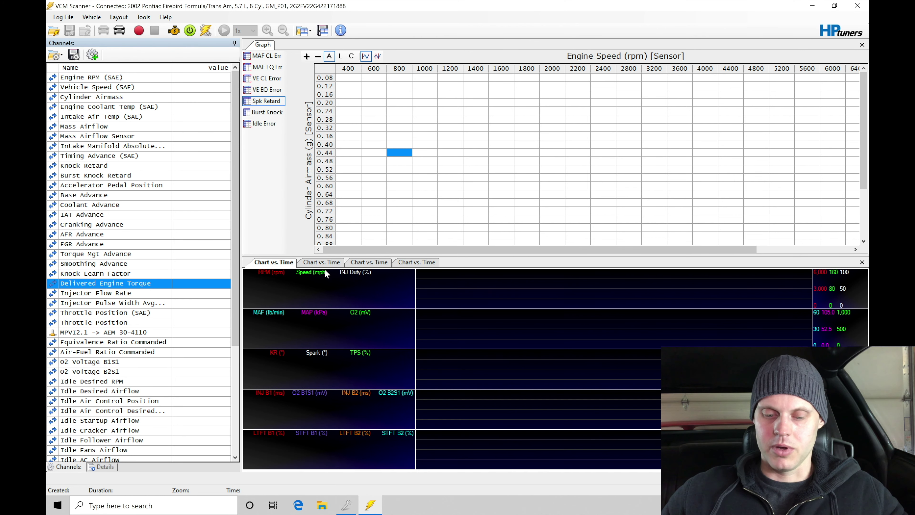
Reorder the time charts so the Lambda and O2 voltage chart comes directly after the first one.
drag(300, 263, 419, 265)
click(286, 263)
click(319, 263)
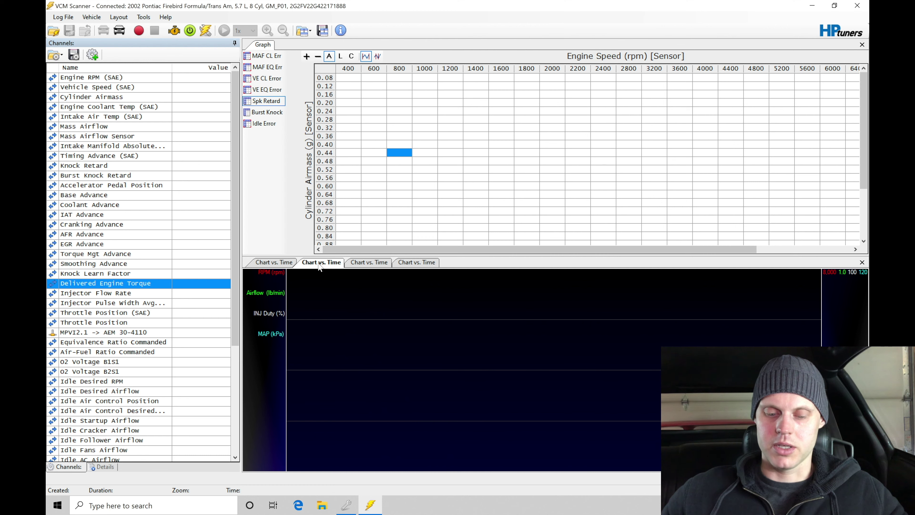
drag(364, 263, 317, 267)
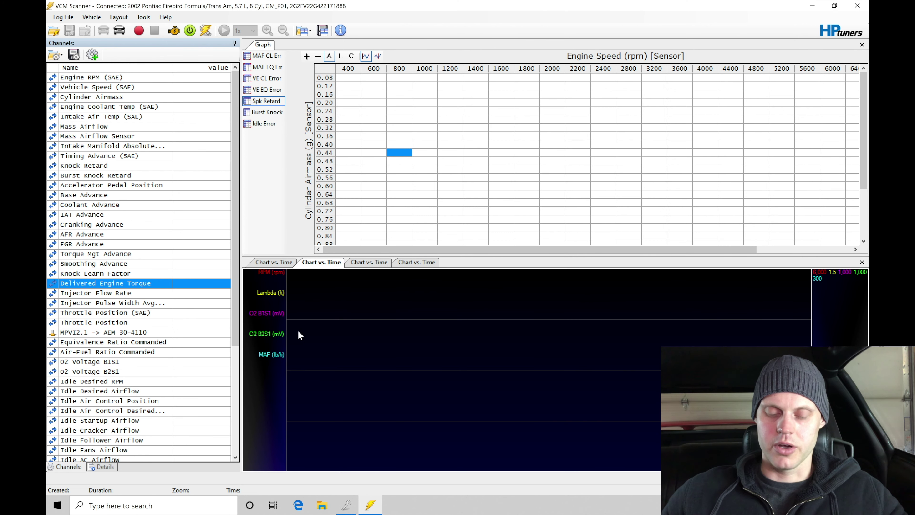
Bring up the newly added Chart vs. Time and open its chart layout editor.
click(283, 265)
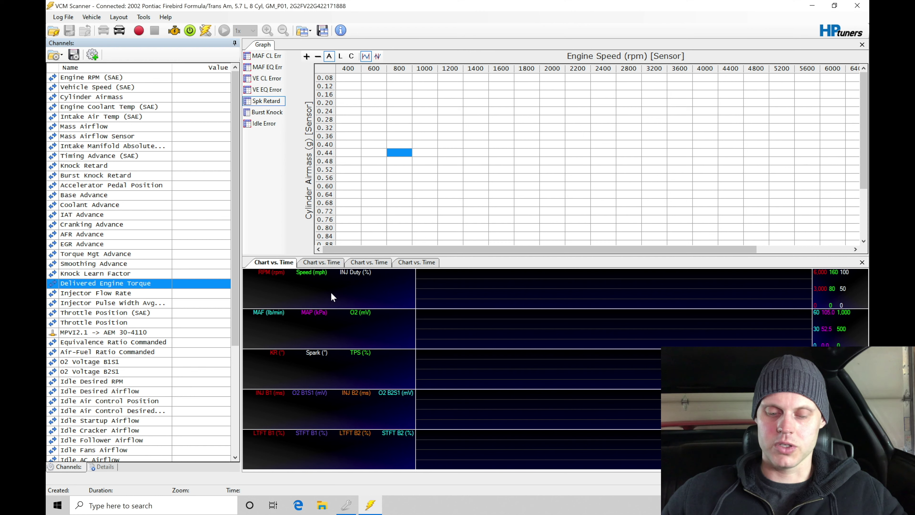
click(325, 266)
click(368, 265)
click(412, 264)
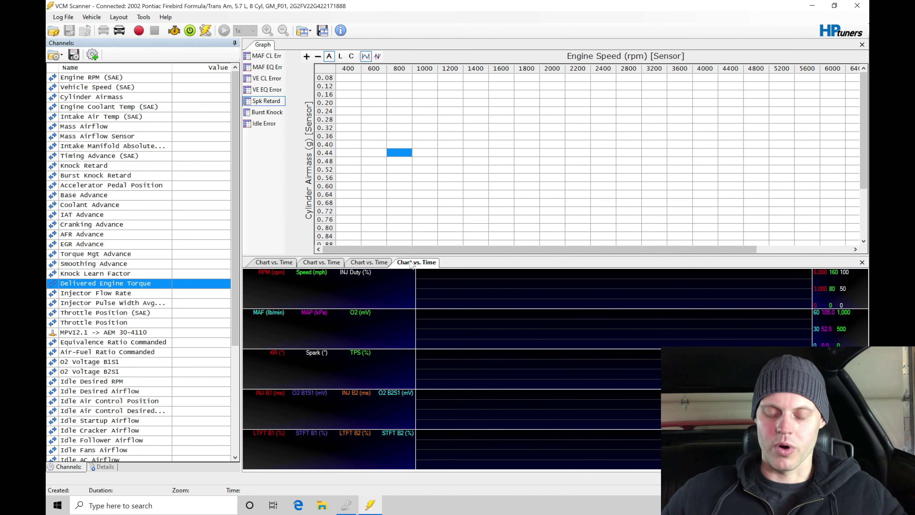
right_click(365, 292)
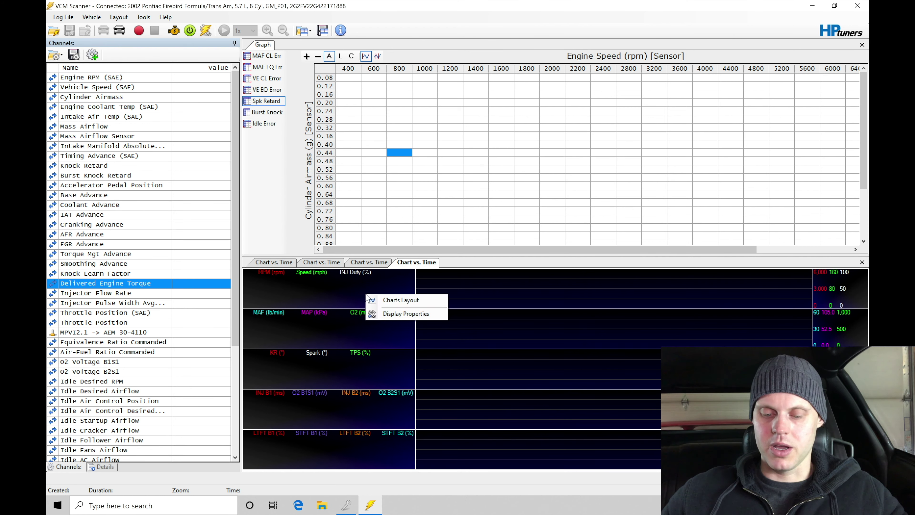
click(375, 299)
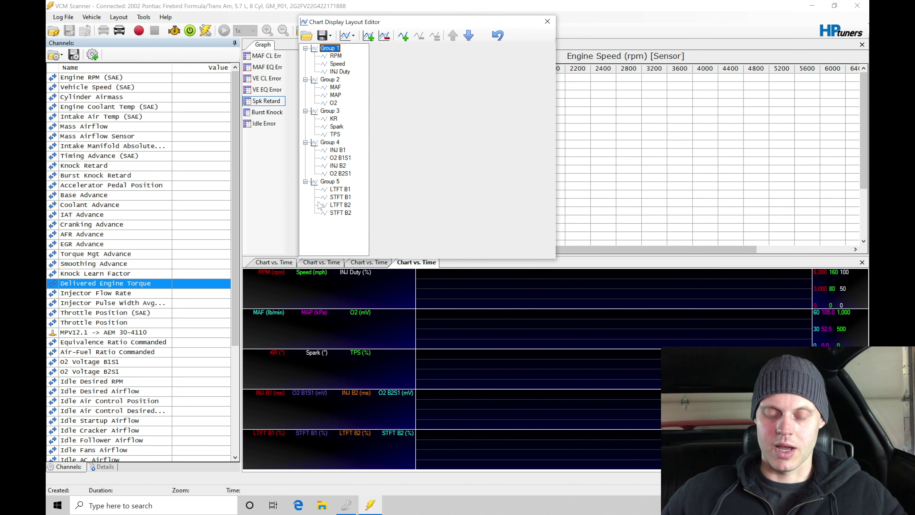
Remove Groups 2 through 5 from the chart layout, keeping only Group 1.
click(330, 181)
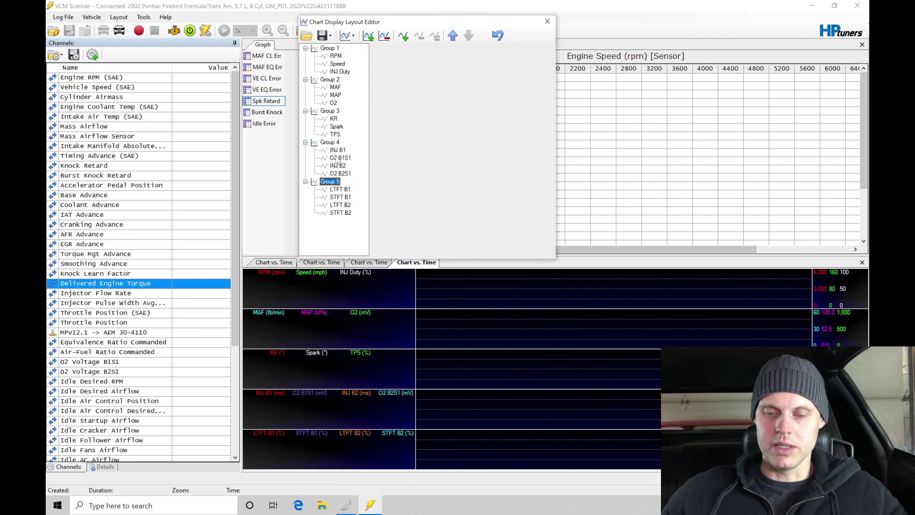
click(388, 37)
click(384, 35)
click(385, 35)
click(384, 36)
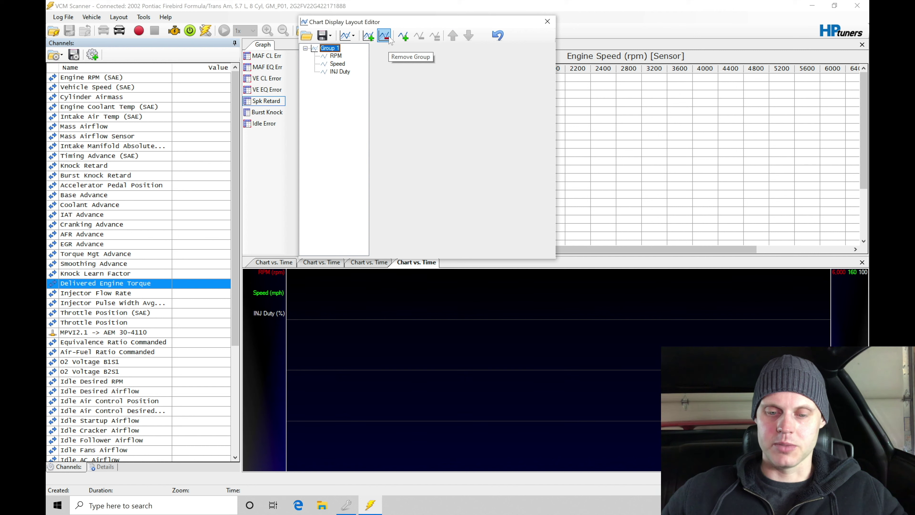
Remove the INJ Duty and Speed series from Group 1, leaving only RPM.
click(340, 71)
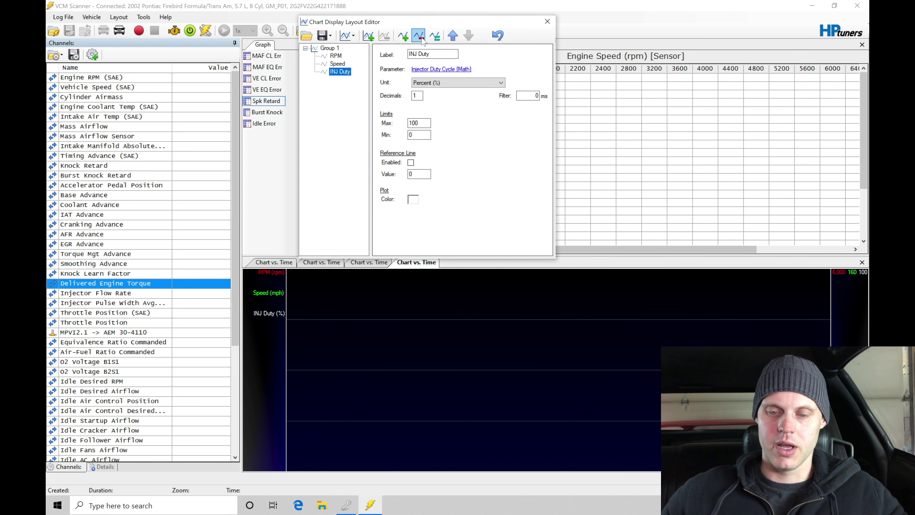
click(421, 37)
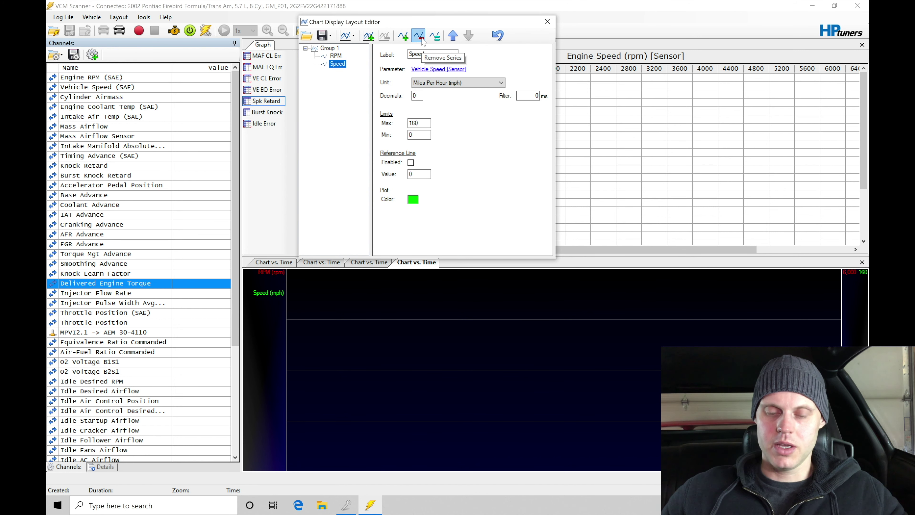
click(422, 37)
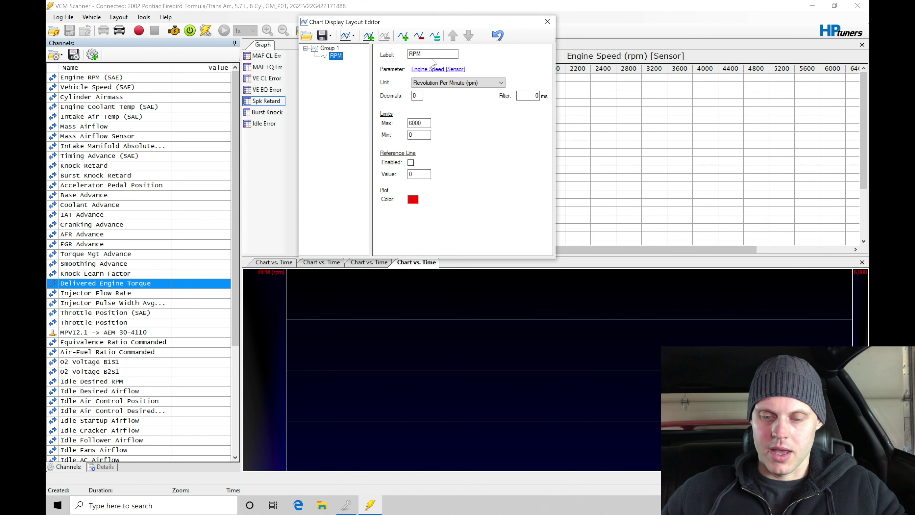
Add a series to Group 1 for delivered engine torque, using the Engine Torque [Sensor] parameter in Pound Foot (lb·ft).
click(402, 36)
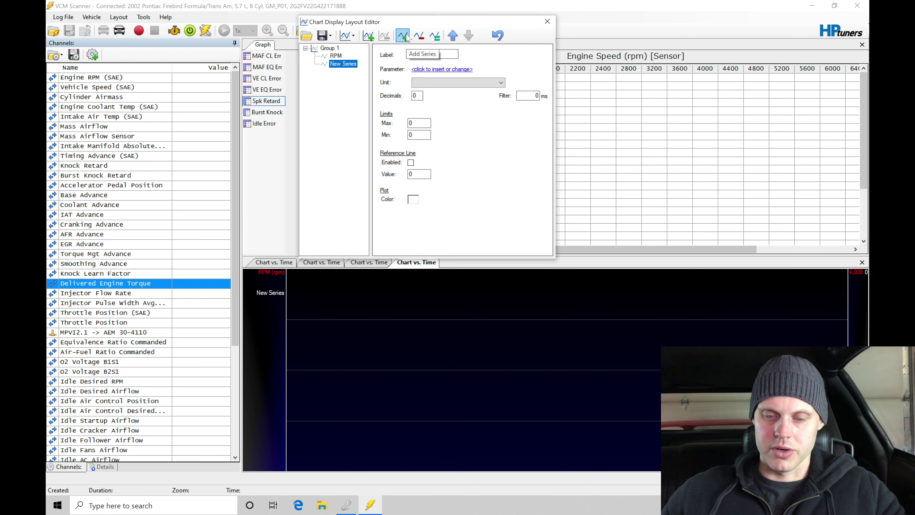
click(446, 70)
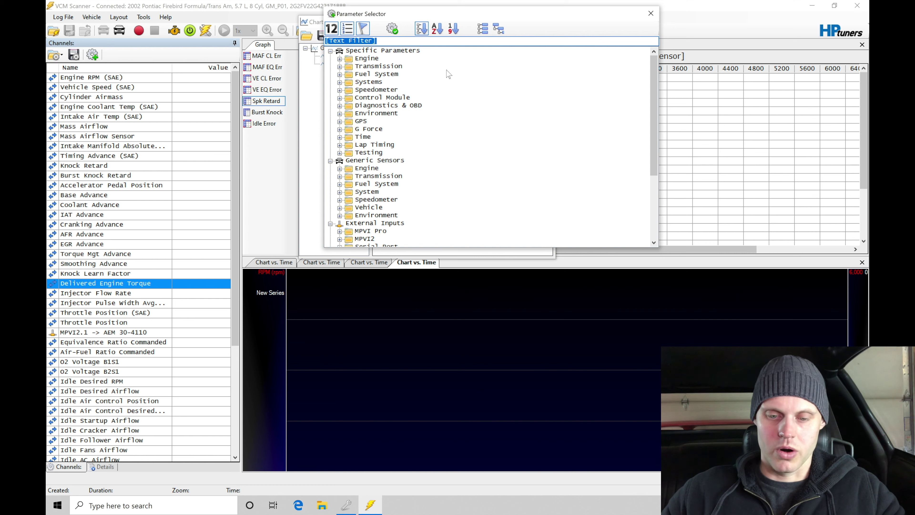
text(toruqu)
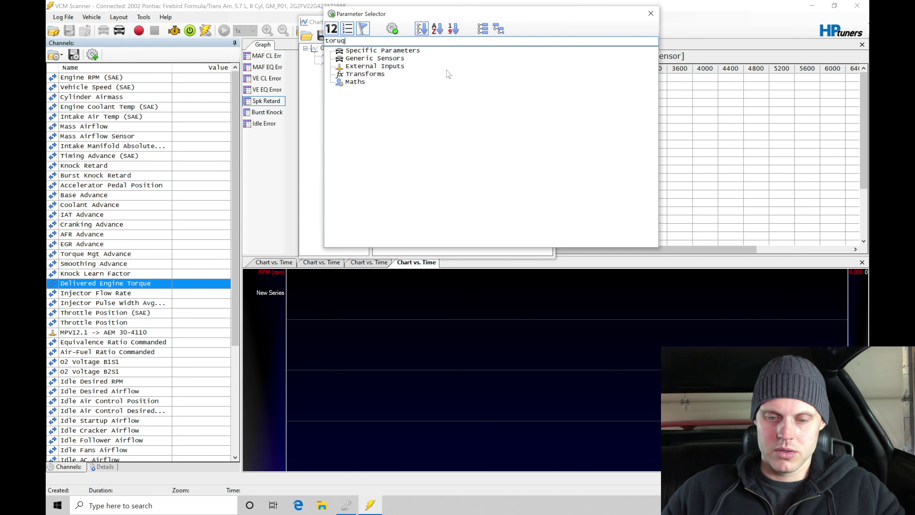
key(BackSpace)
text(que)
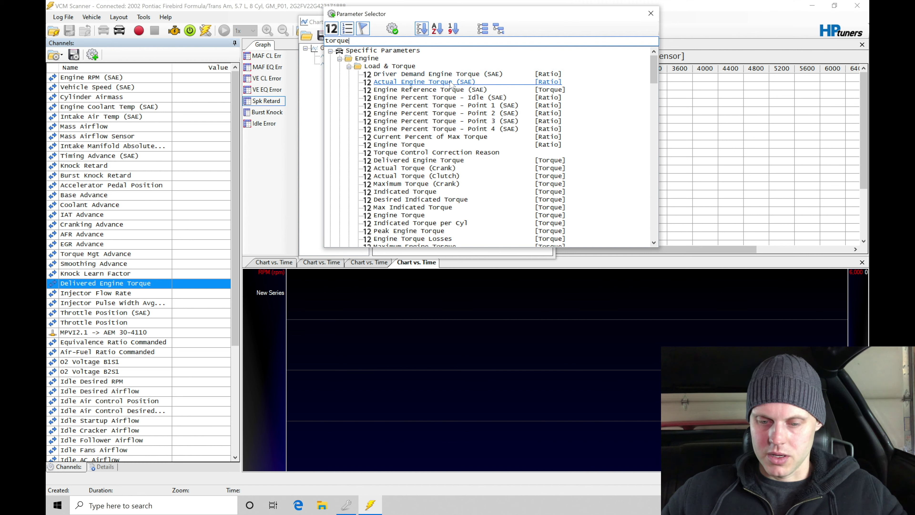
double_click(447, 163)
click(432, 223)
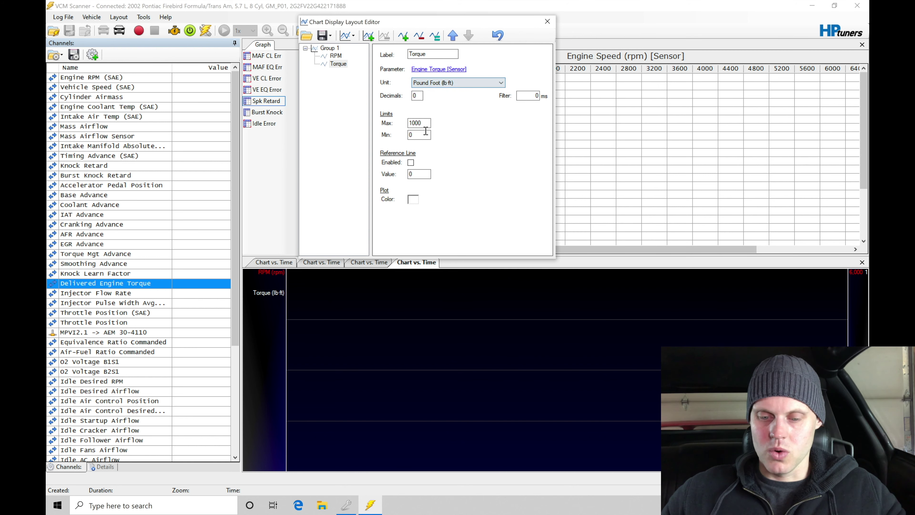
Set the Torque series' maximum limit to 500 and its plot color to bright green.
double_click(418, 123)
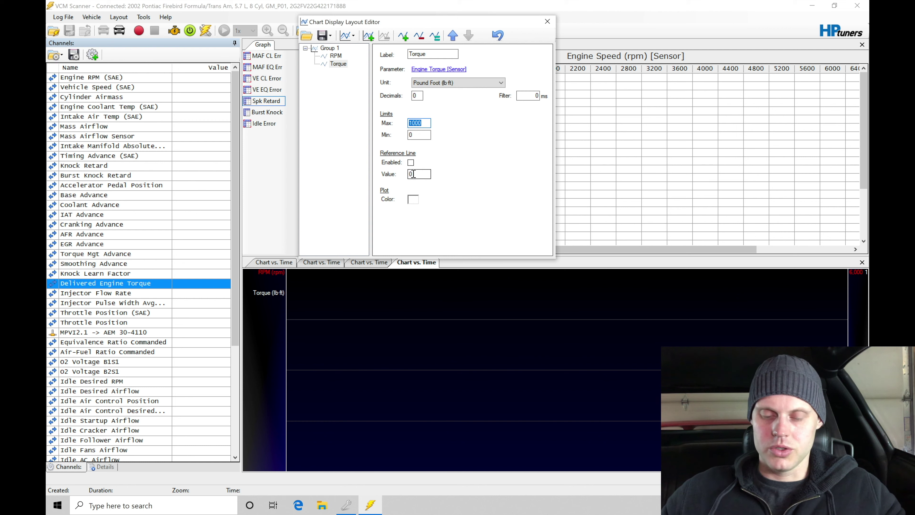
text(5)
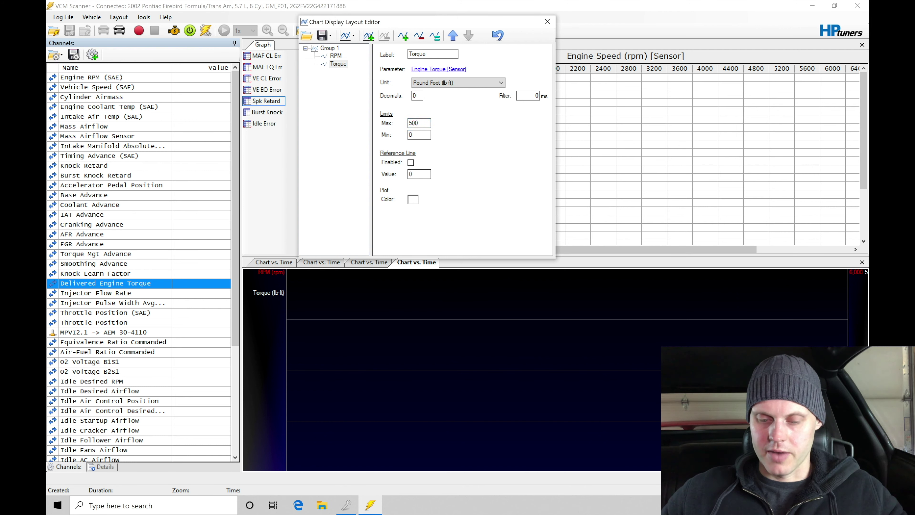
click(414, 199)
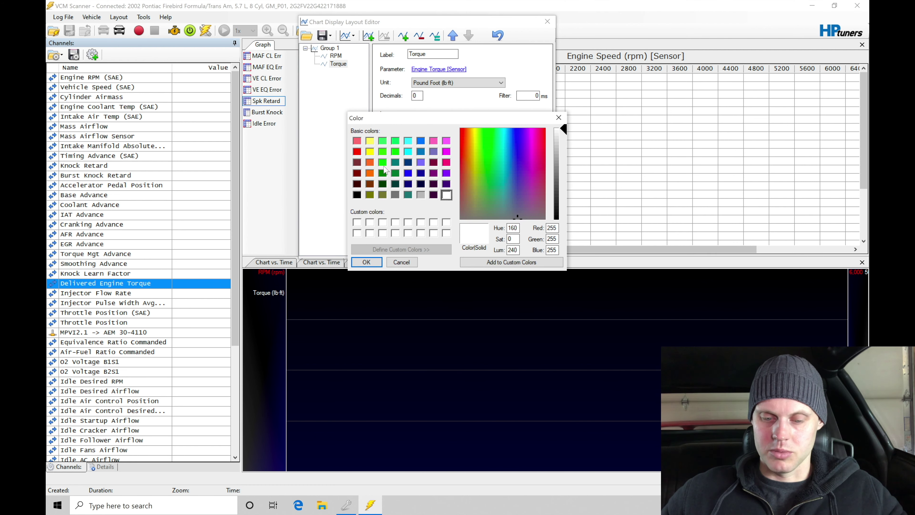
click(383, 162)
click(371, 262)
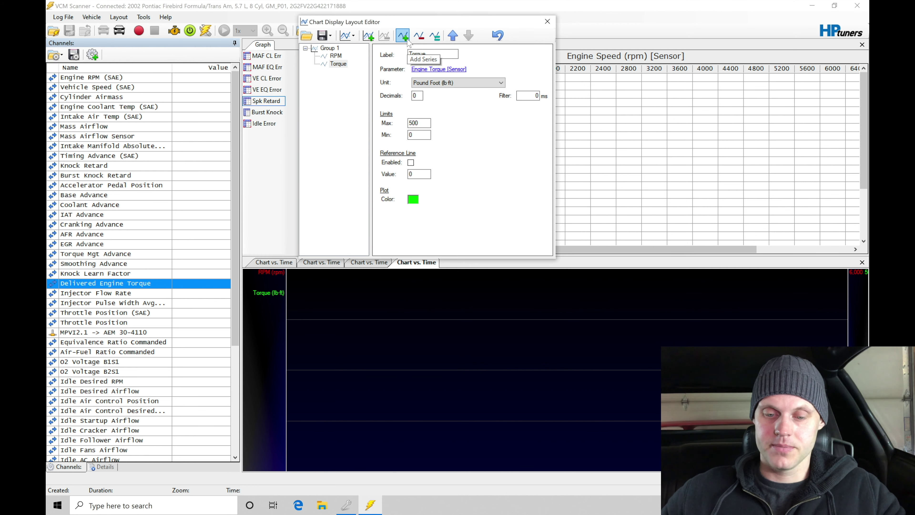
Add another series to Group 1 and assign it the user-defined Horsepower math parameter.
click(408, 40)
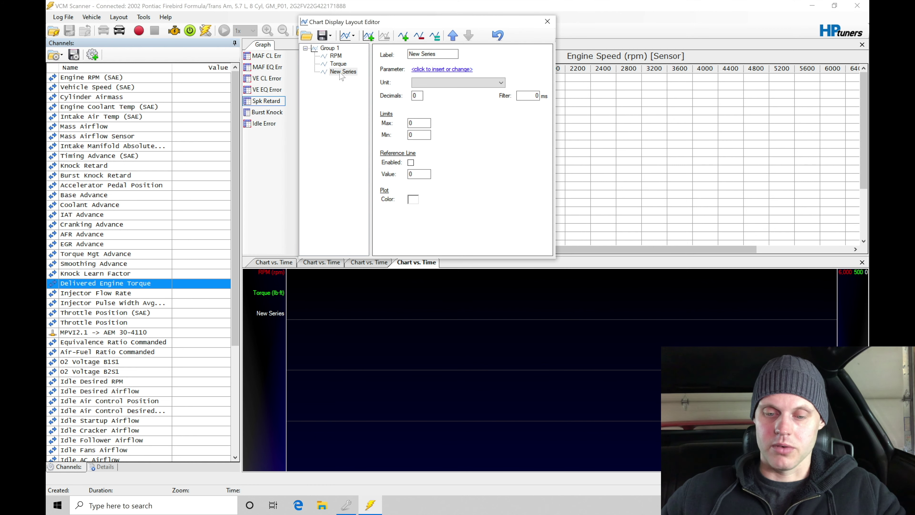
click(429, 70)
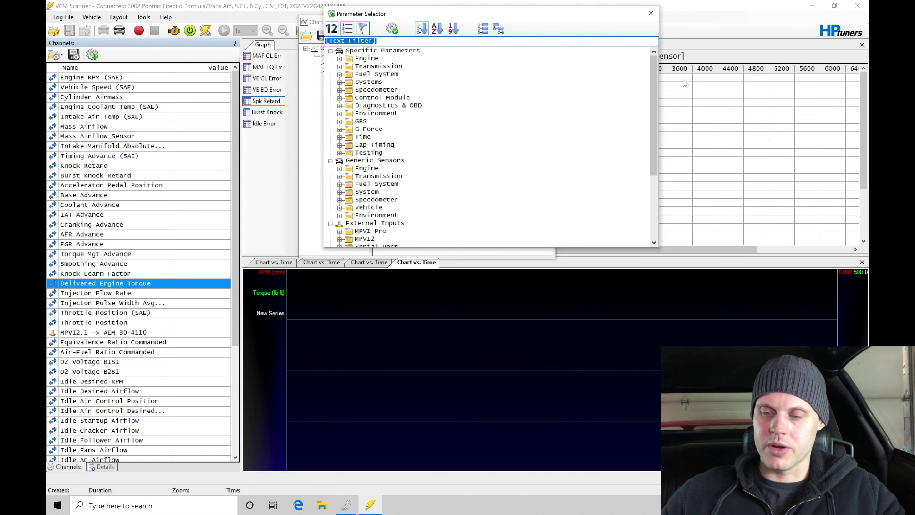
drag(653, 81, 654, 145)
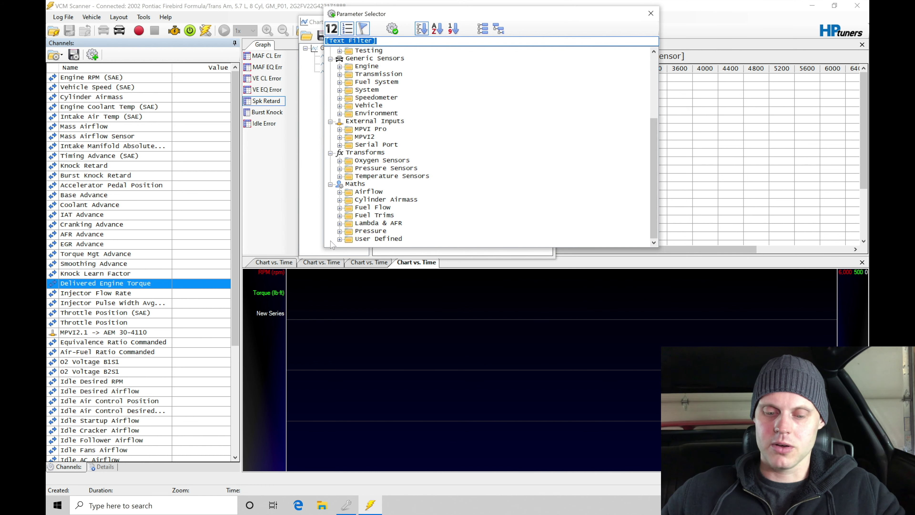
click(339, 238)
double_click(383, 238)
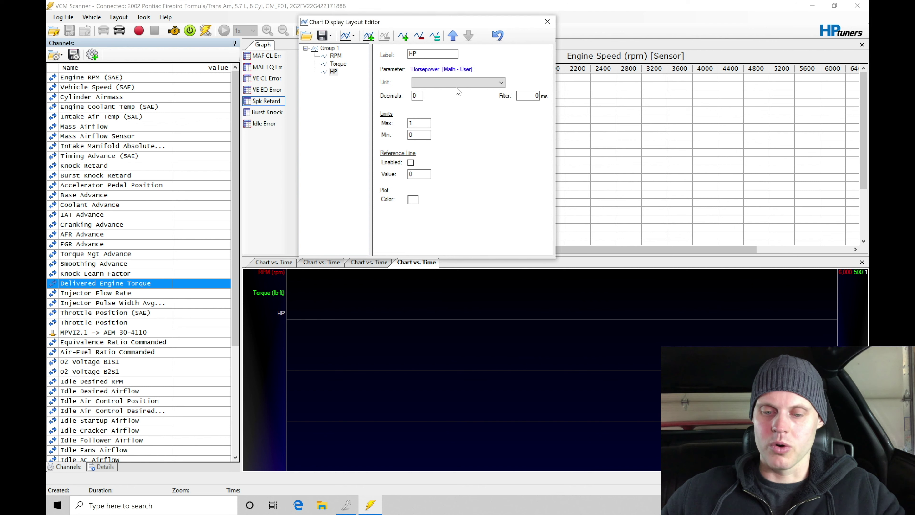
Set the HP series to 1 decimal and its maximum limit to 500.
click(464, 83)
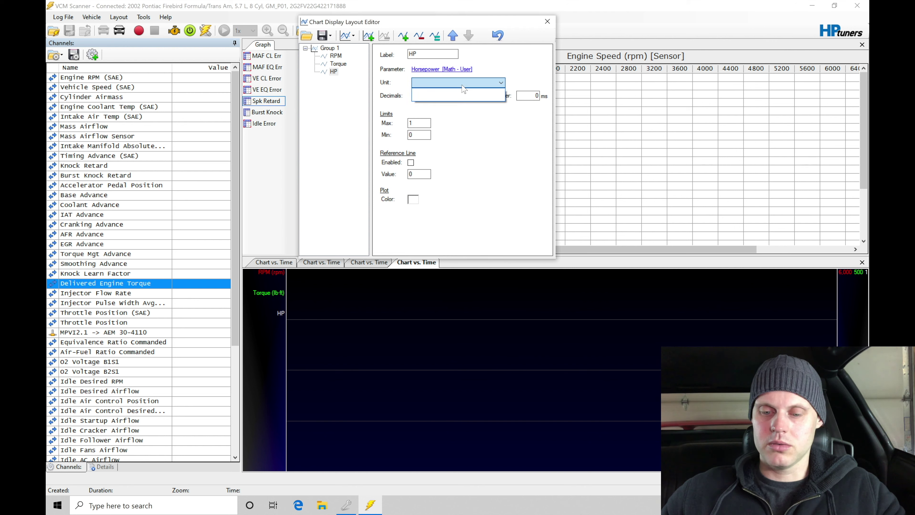
click(484, 65)
double_click(421, 100)
text(1)
key(Tab)
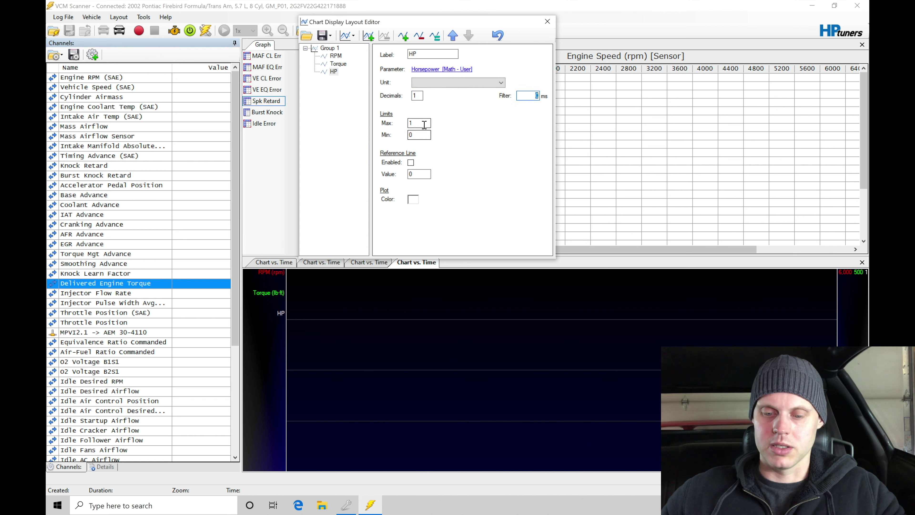
double_click(425, 125)
text(500)
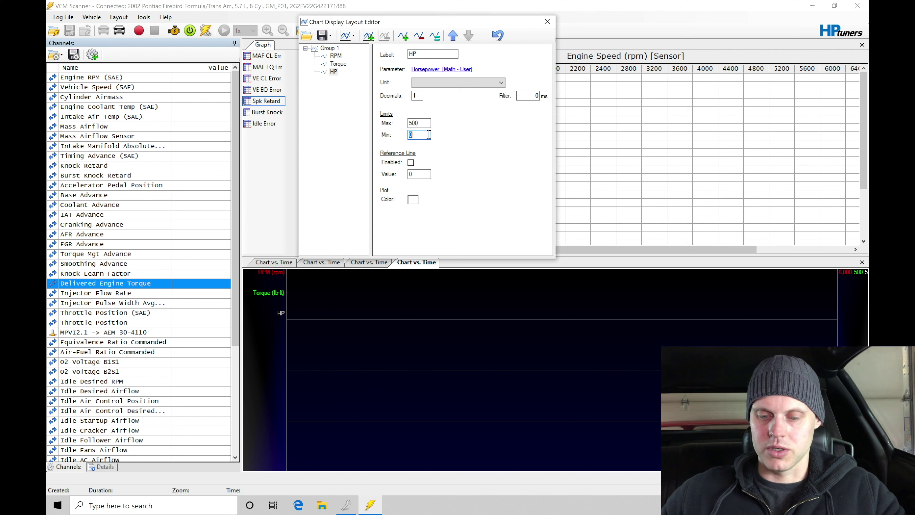
Set the HP series' plot color to orange and close the chart layout editor.
click(413, 199)
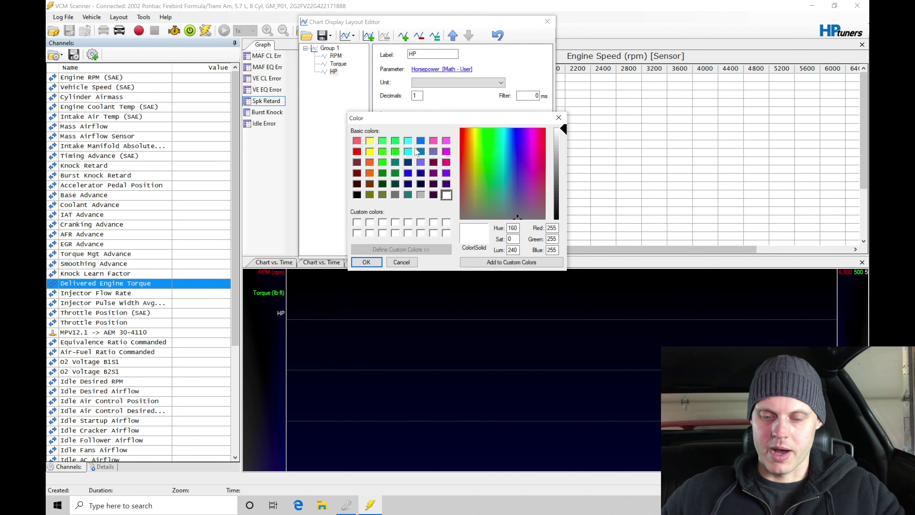
click(370, 173)
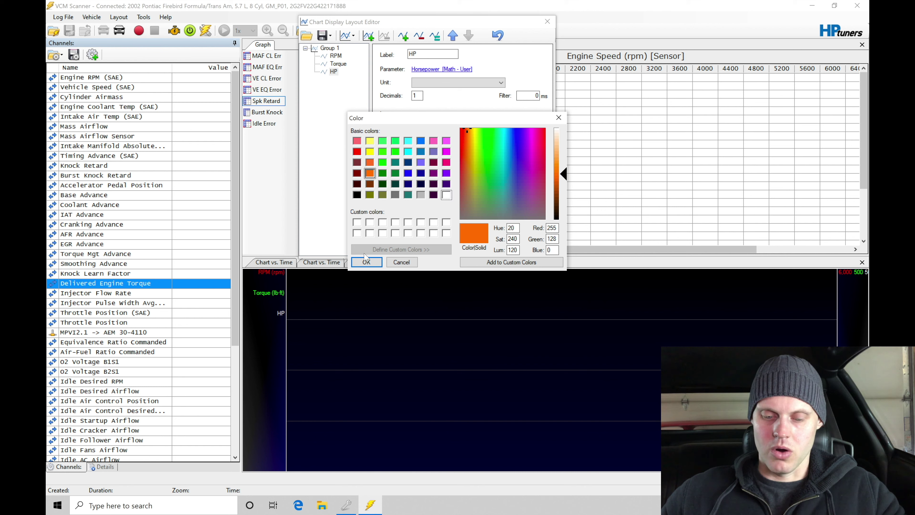
click(366, 262)
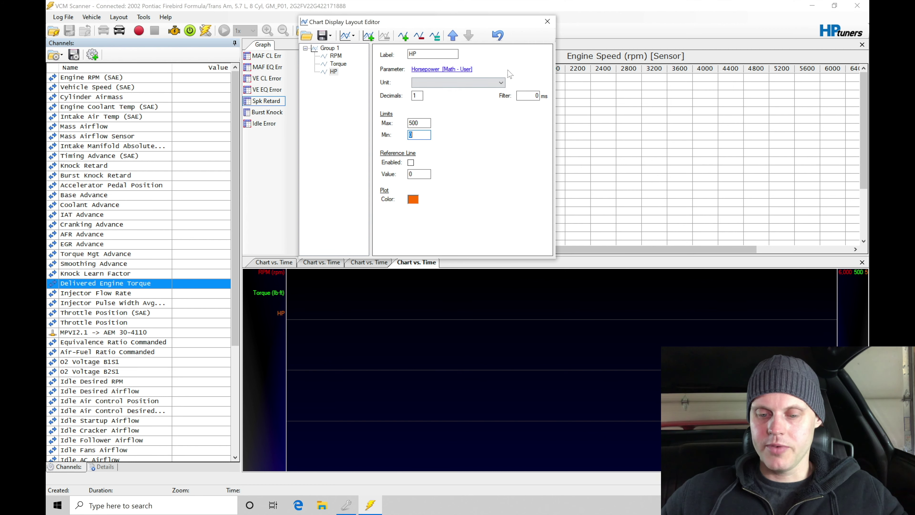
click(547, 21)
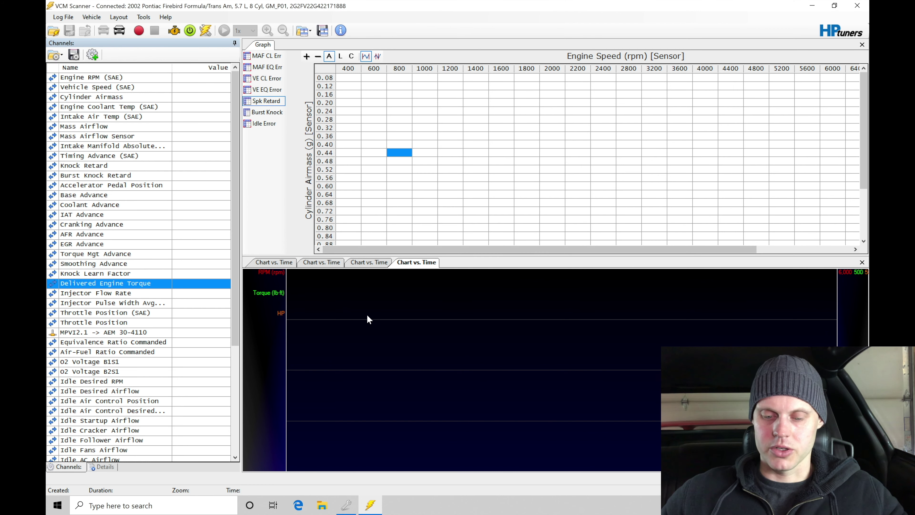
click(389, 263)
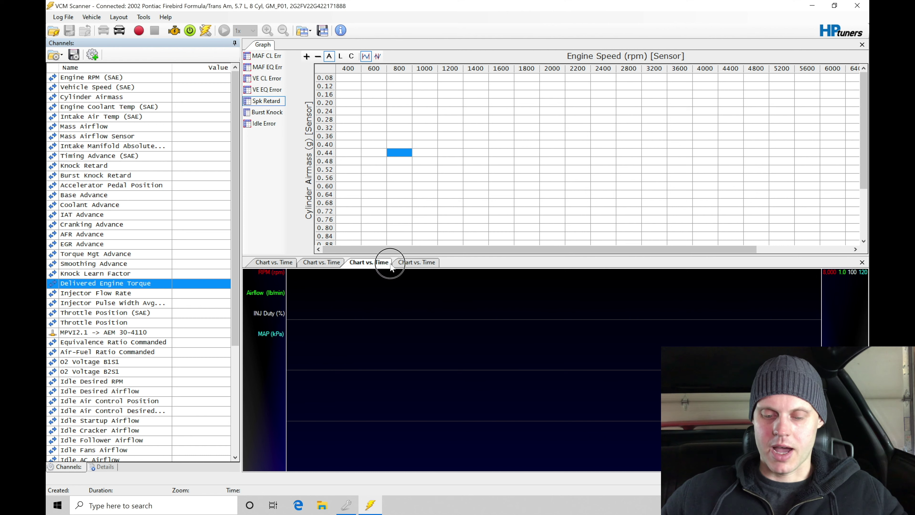
click(281, 263)
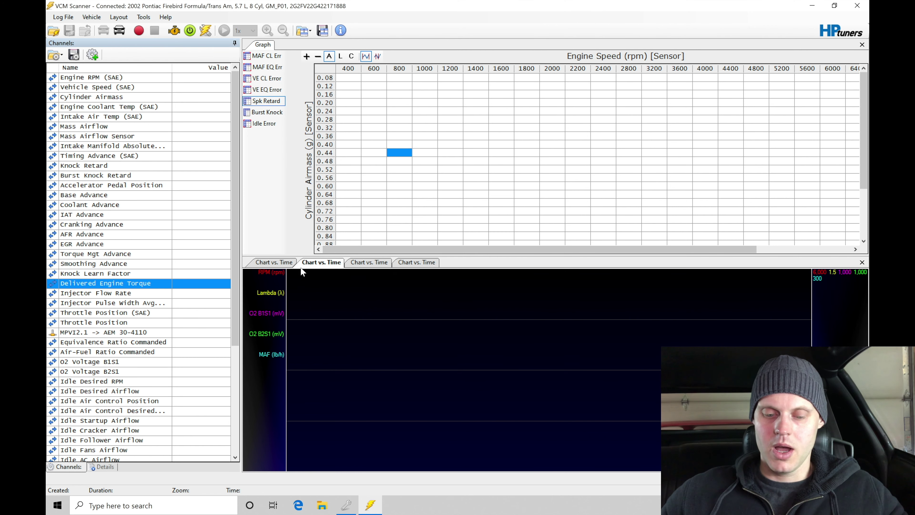